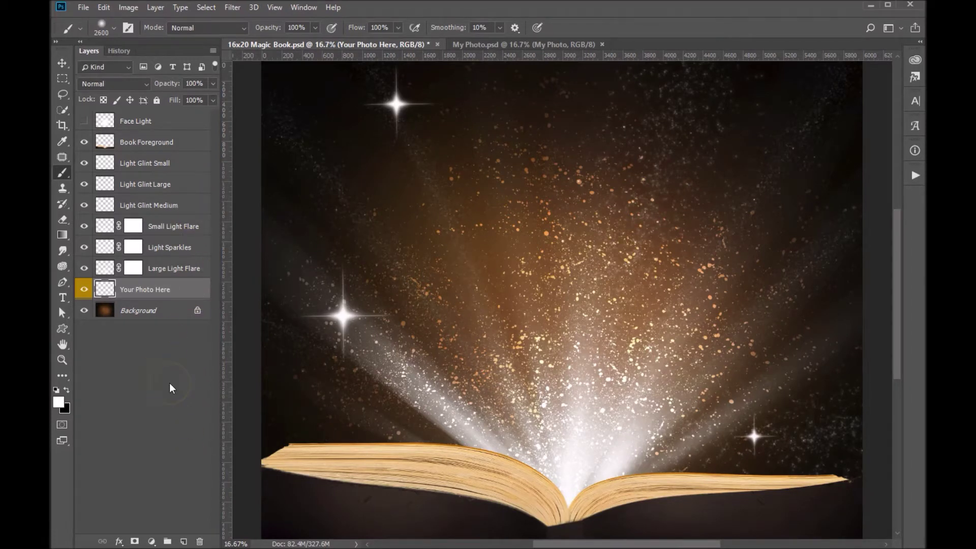
Step: Switch to the My Photo.psd document with the cut-out boy and choose the Move tool
click(523, 45)
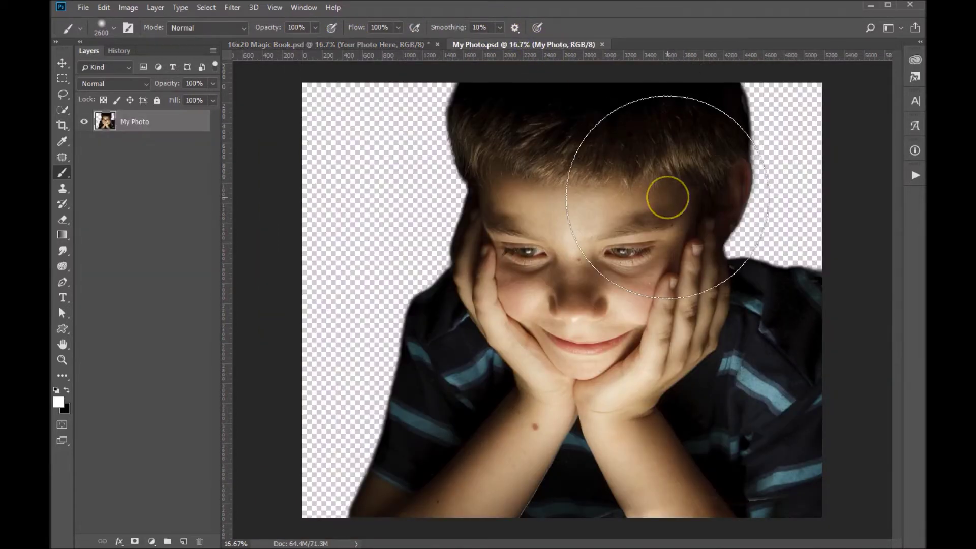
click(63, 63)
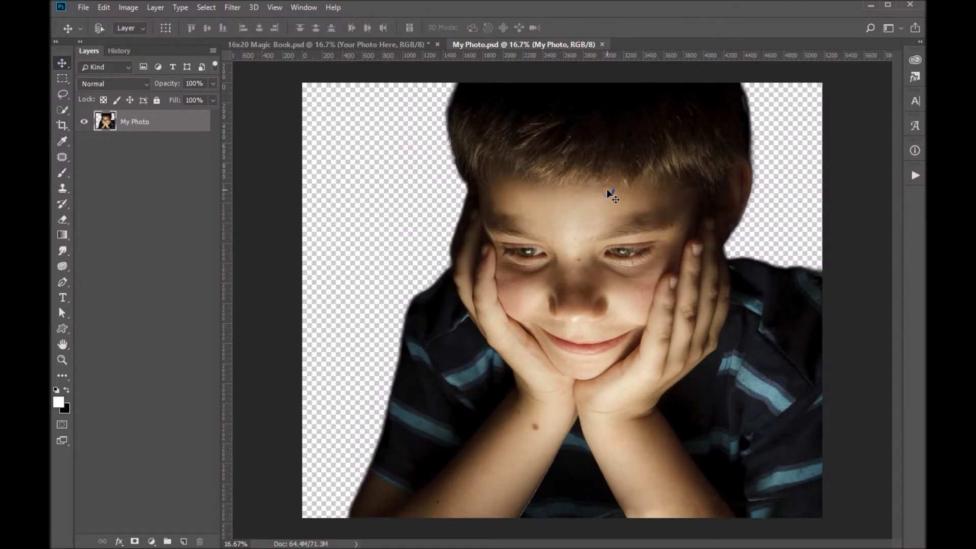
Step: Drag the boy photo into the 16x20 Magic Book template and position it right of centre above the book
drag(607, 190, 400, 99)
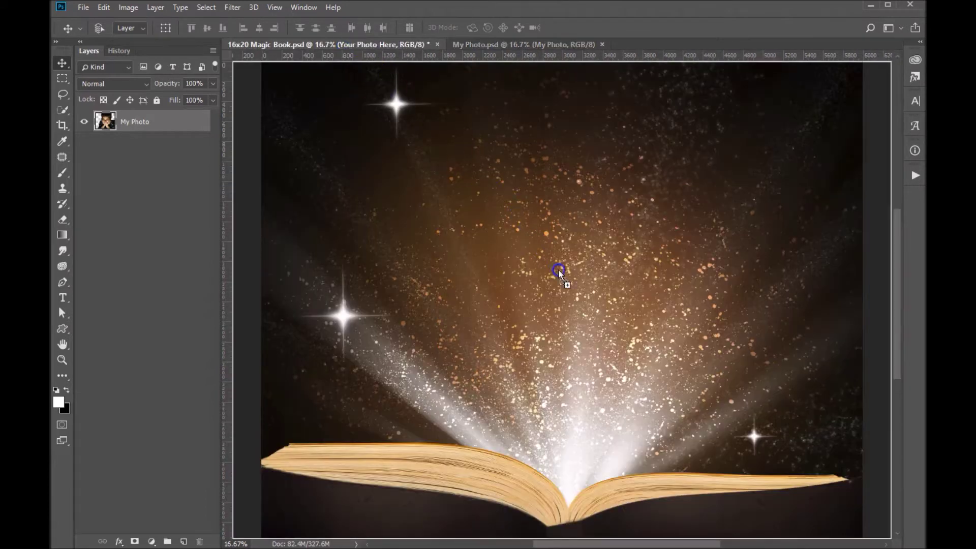
drag(576, 241, 752, 258)
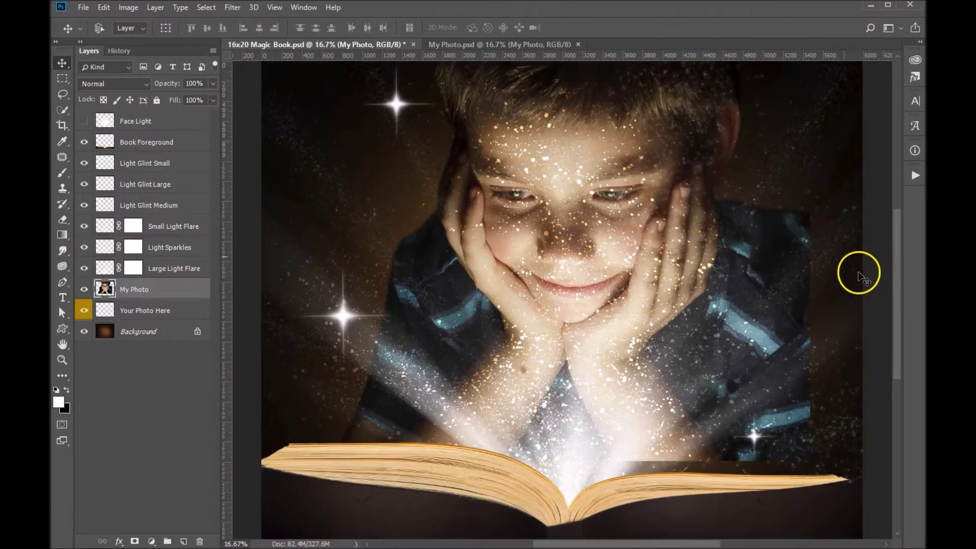
drag(563, 104, 645, 168)
key(ctrl+minus)
drag(554, 292, 570, 276)
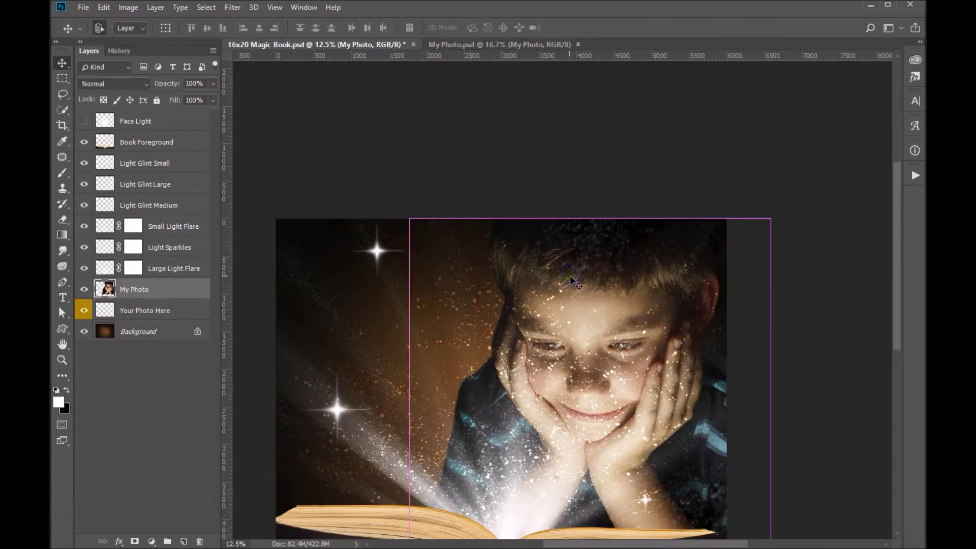
Step: Scale the My Photo layer up to about 106% with Free Transform and commit it
key(ctrl+t)
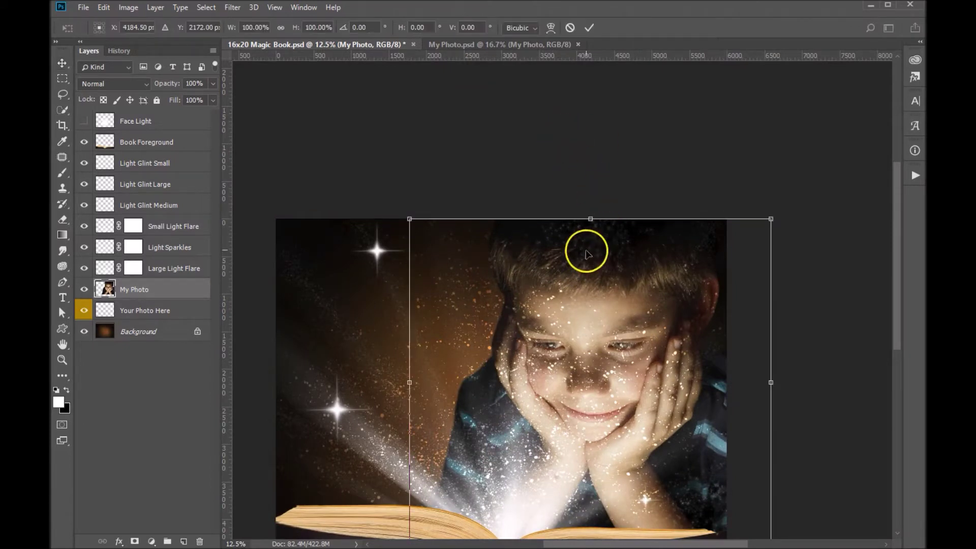
drag(759, 338, 792, 196)
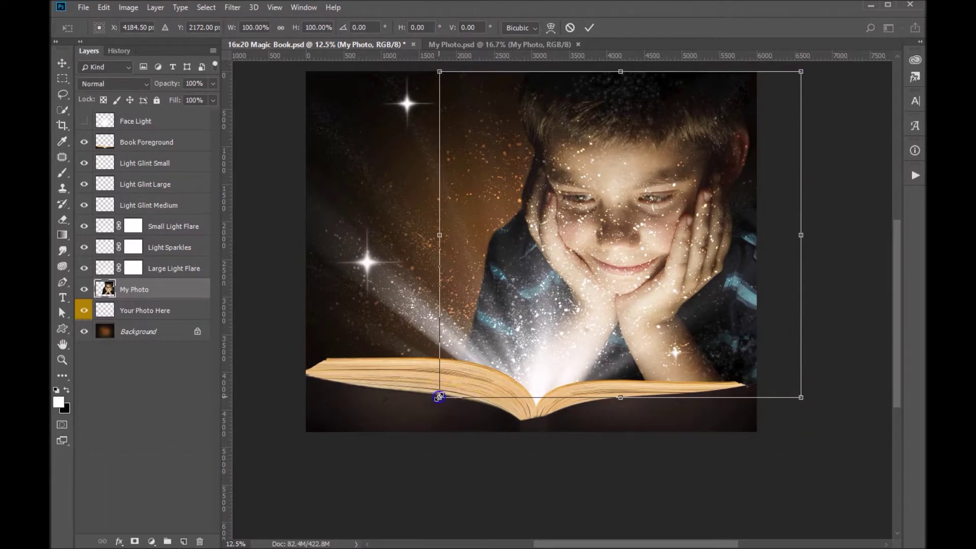
drag(439, 397, 416, 418)
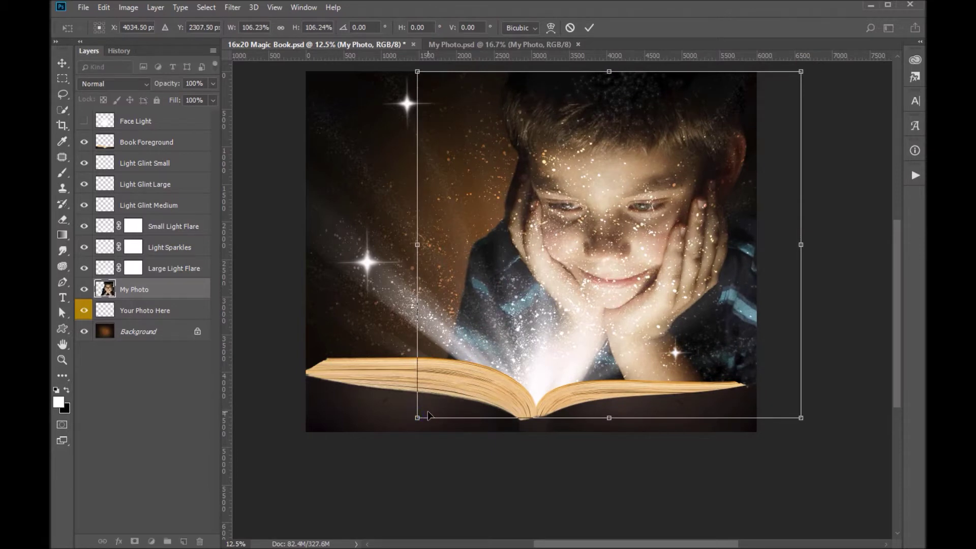
key(Return)
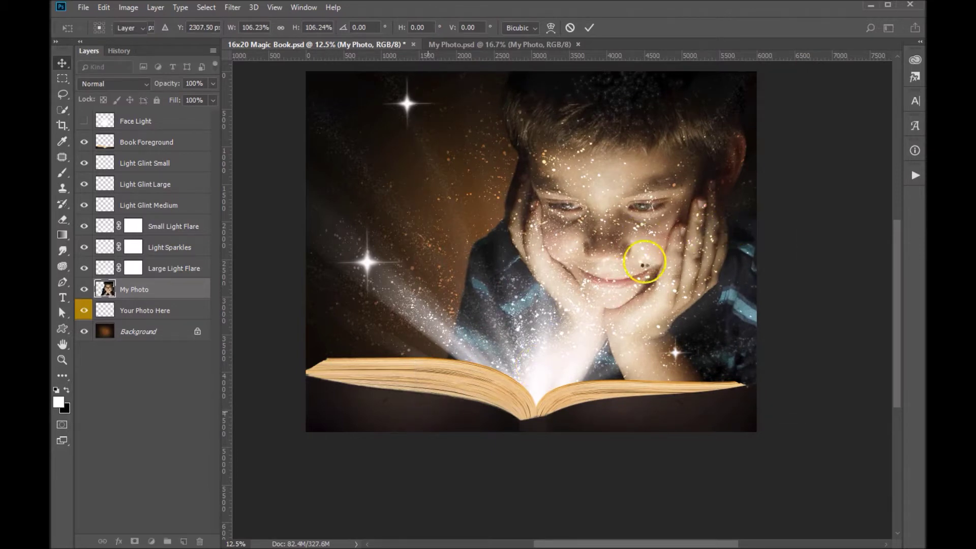
drag(642, 204, 680, 260)
scroll(645, 264, up, 1)
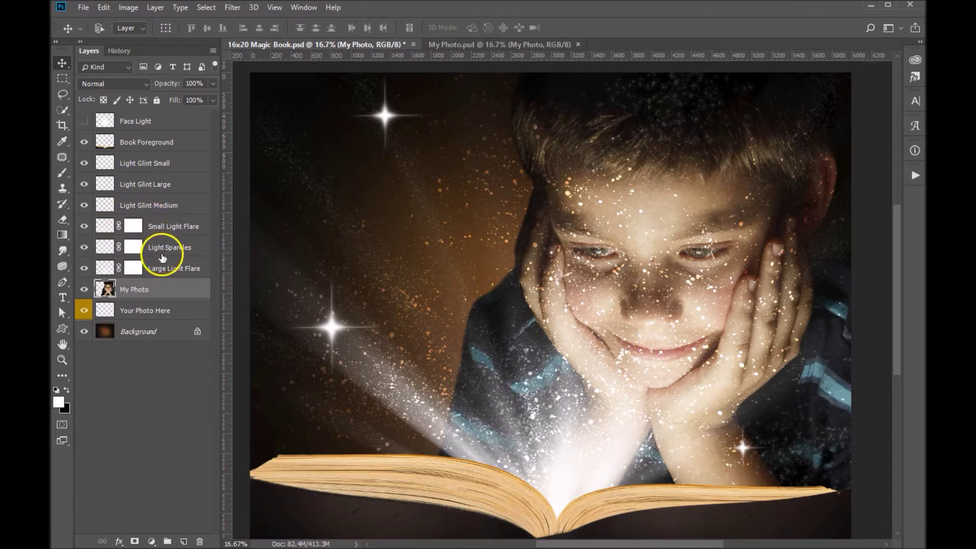
click(135, 248)
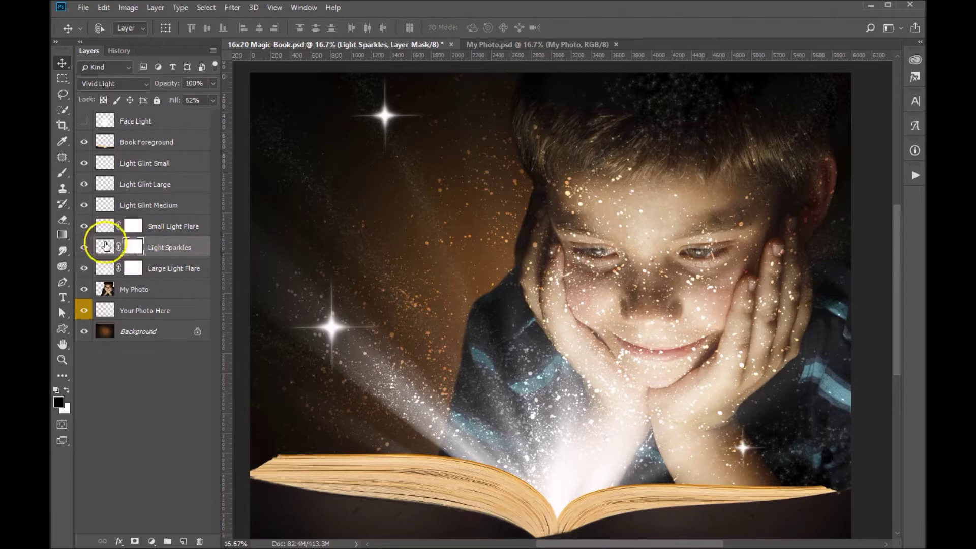
click(84, 248)
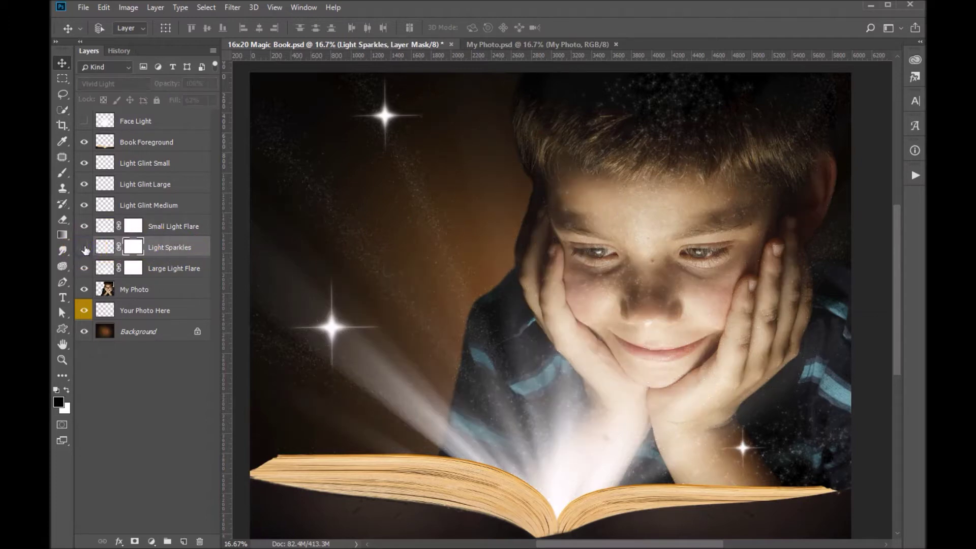
click(84, 248)
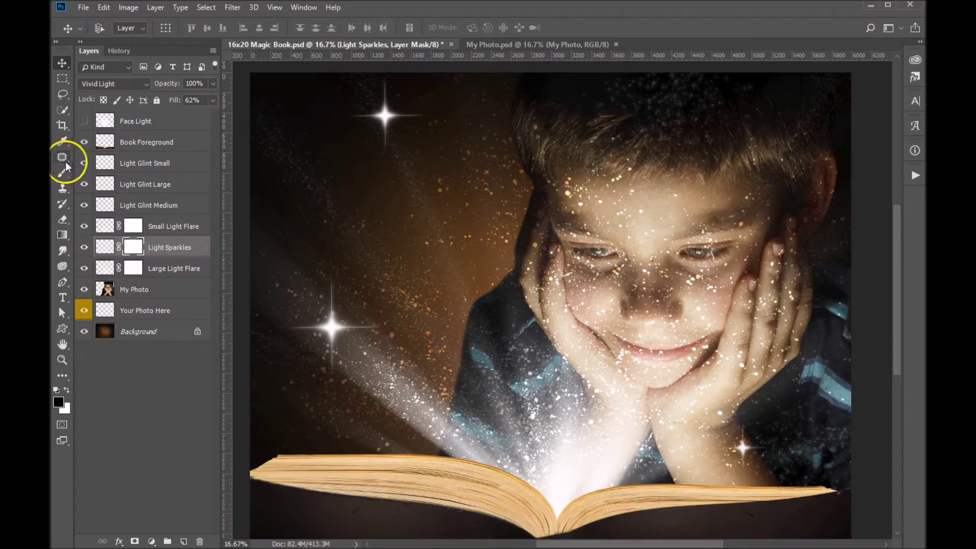
click(59, 175)
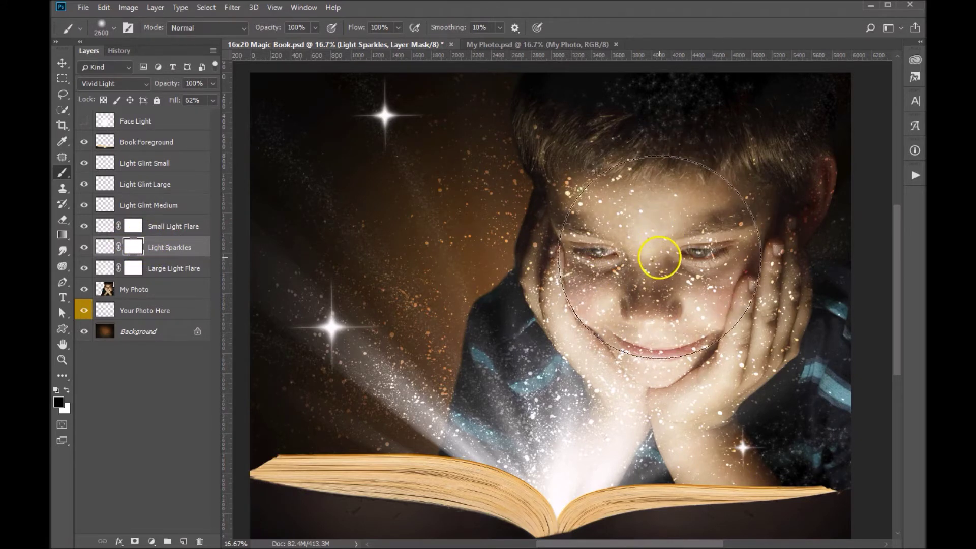
Step: Paint black on the Light Sparkles mask to clear specks from the boy's face and forehead
mouse_move(659, 258)
mouse_down()
mouse_move(636, 285)
mouse_move(631, 366)
mouse_move(644, 338)
mouse_move(630, 403)
mouse_move(676, 326)
mouse_move(673, 216)
mouse_move(640, 199)
mouse_move(641, 187)
mouse_move(647, 244)
mouse_move(578, 305)
mouse_move(584, 381)
mouse_move(665, 366)
mouse_move(681, 407)
mouse_move(697, 274)
mouse_move(693, 427)
mouse_move(684, 240)
mouse_move(726, 339)
mouse_move(658, 388)
mouse_up()
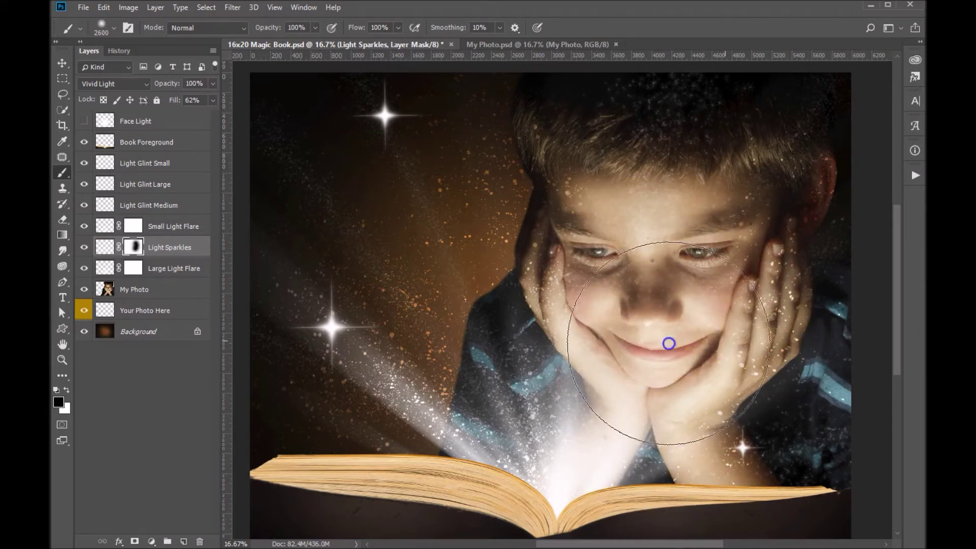
mouse_move(669, 344)
mouse_down()
mouse_move(514, 383)
mouse_move(261, 244)
mouse_move(608, 371)
mouse_move(625, 199)
mouse_move(636, 335)
mouse_move(572, 285)
mouse_move(595, 244)
mouse_up()
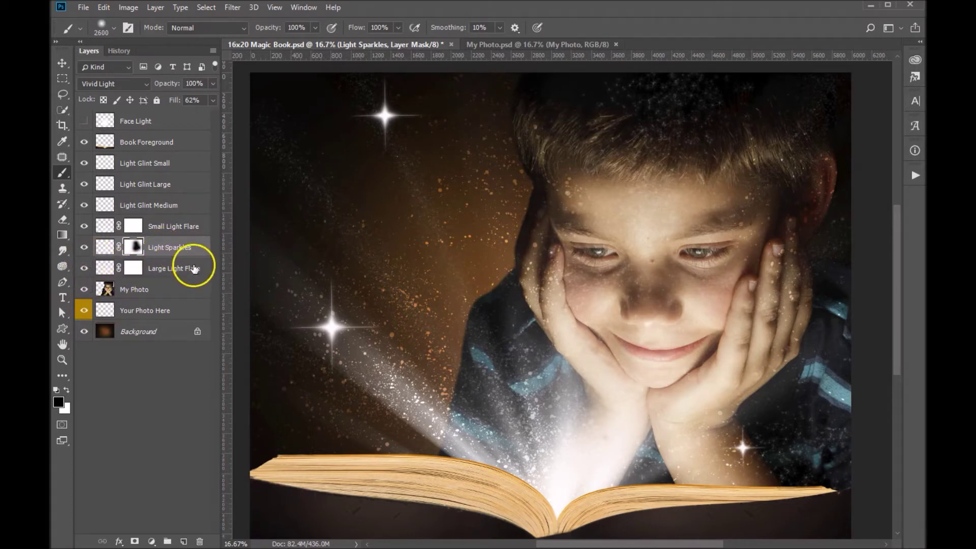
Step: Check the Large Light Flare's effect, then paint its mask to dim the glow at the book's spine
click(84, 269)
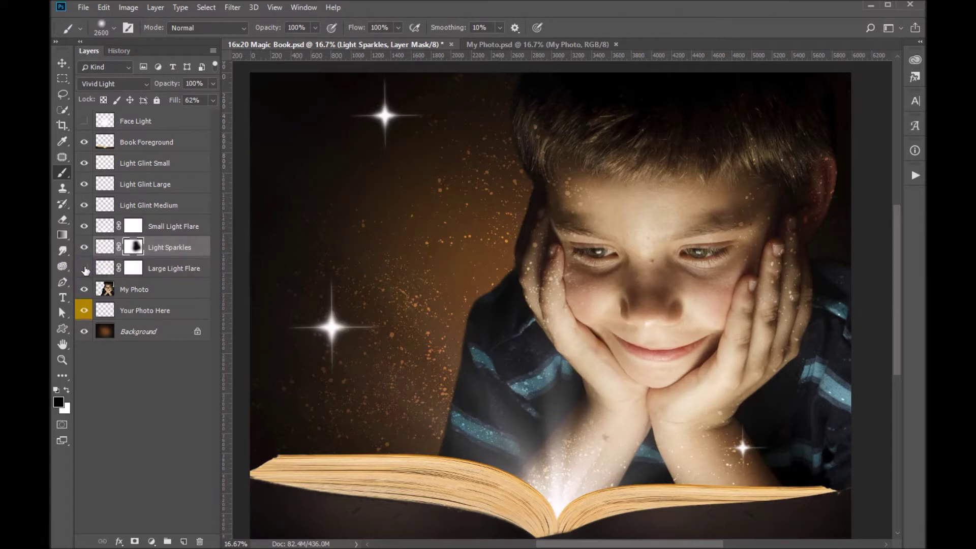
click(84, 268)
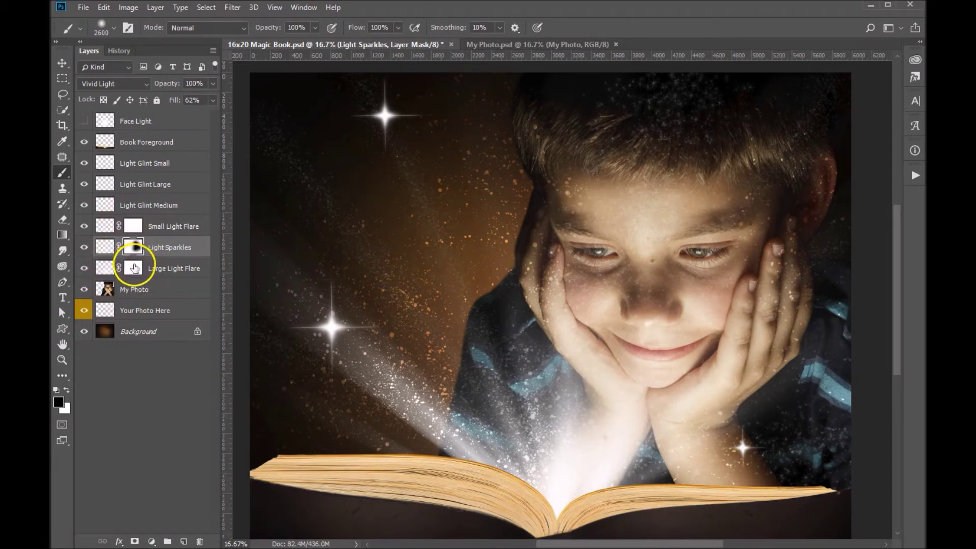
drag(135, 268, 134, 270)
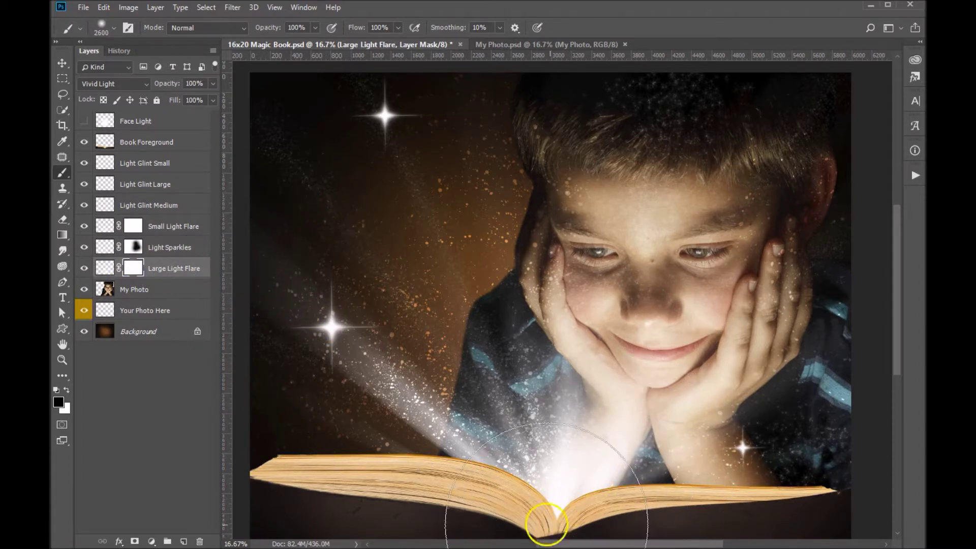
mouse_move(580, 509)
mouse_down()
mouse_move(577, 526)
mouse_move(584, 514)
mouse_move(508, 514)
mouse_move(629, 522)
mouse_up()
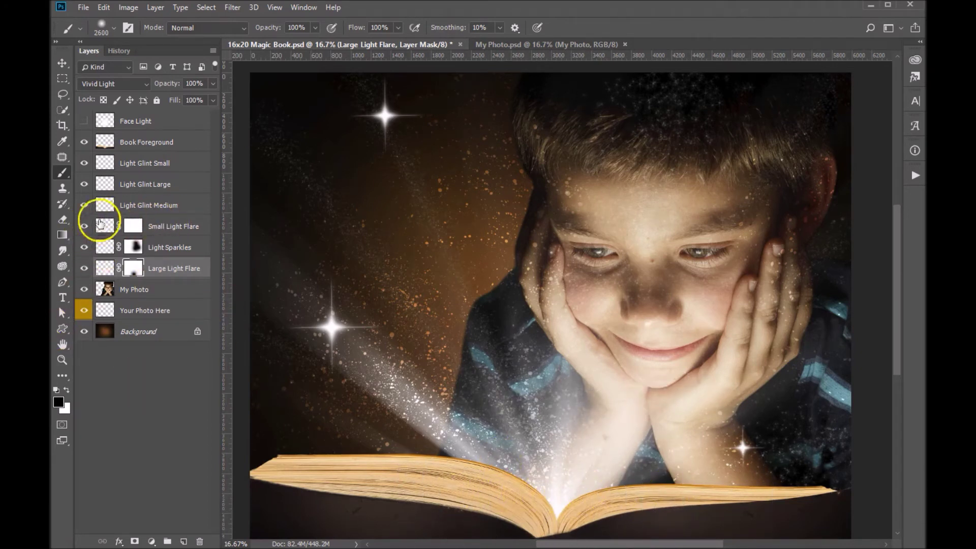
click(84, 226)
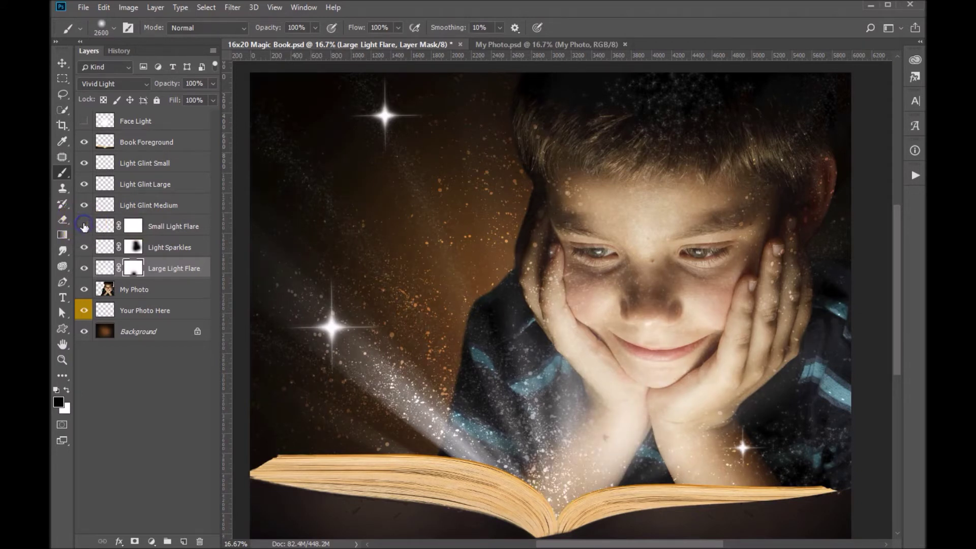
click(85, 227)
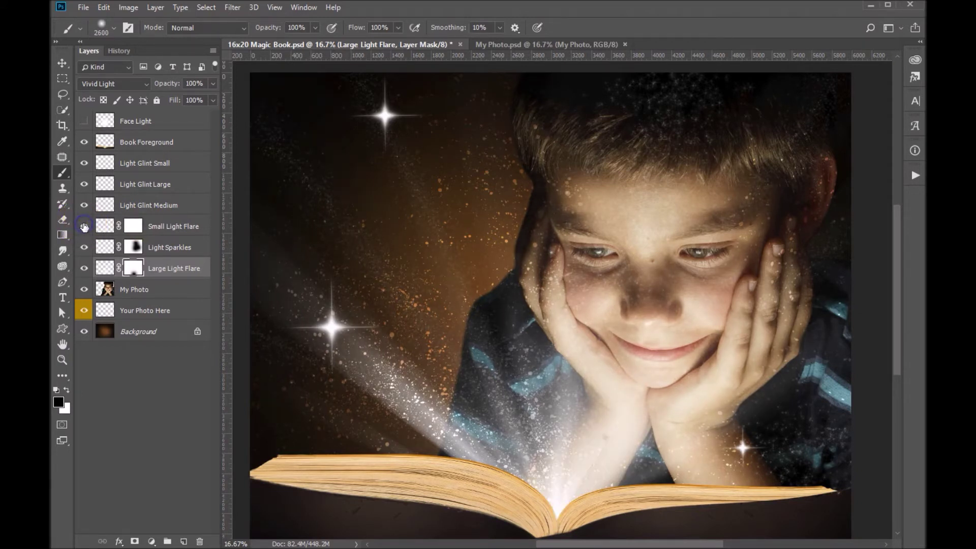
Step: Try blend modes and fill on Large Light Flare, then raise Light Sparkles fill from 62% to 71%
click(155, 270)
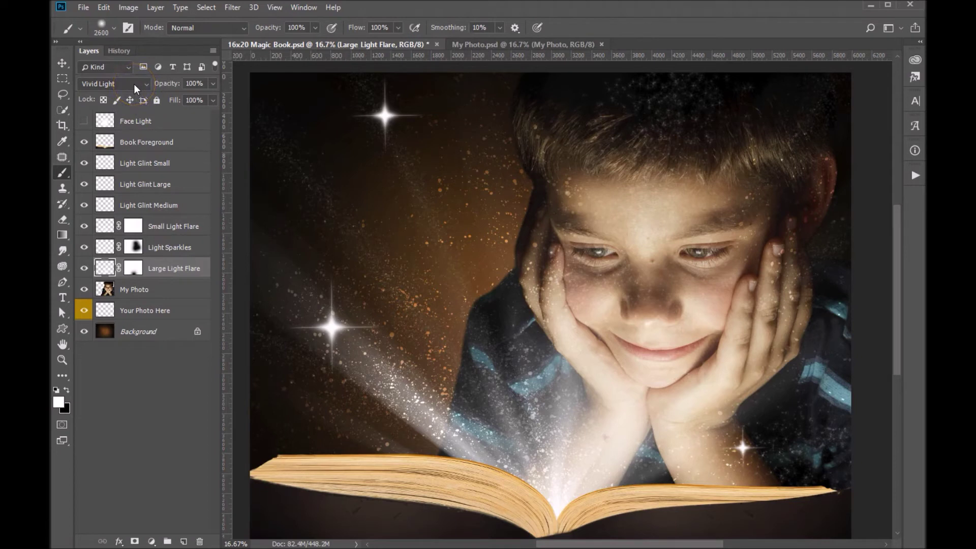
drag(134, 84, 98, 281)
click(213, 100)
drag(208, 113, 216, 119)
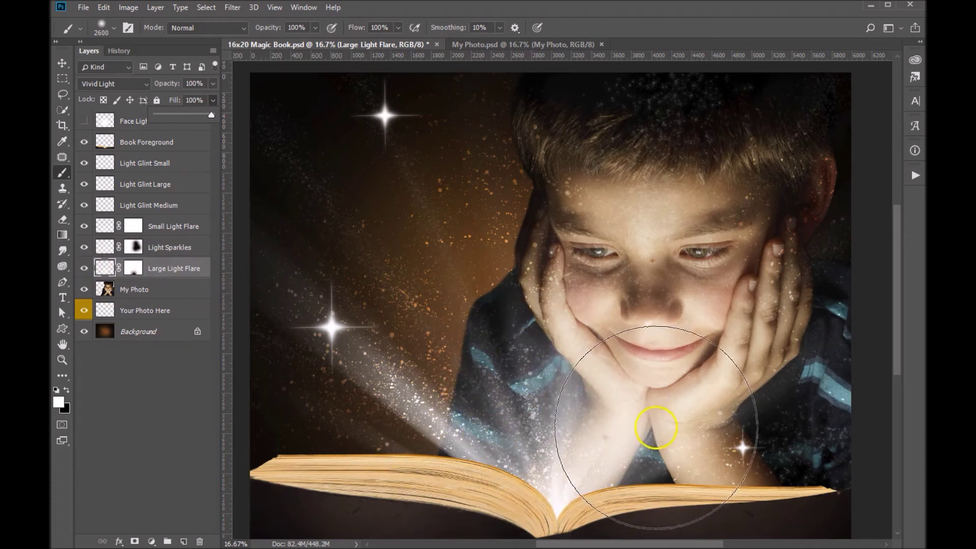
click(166, 246)
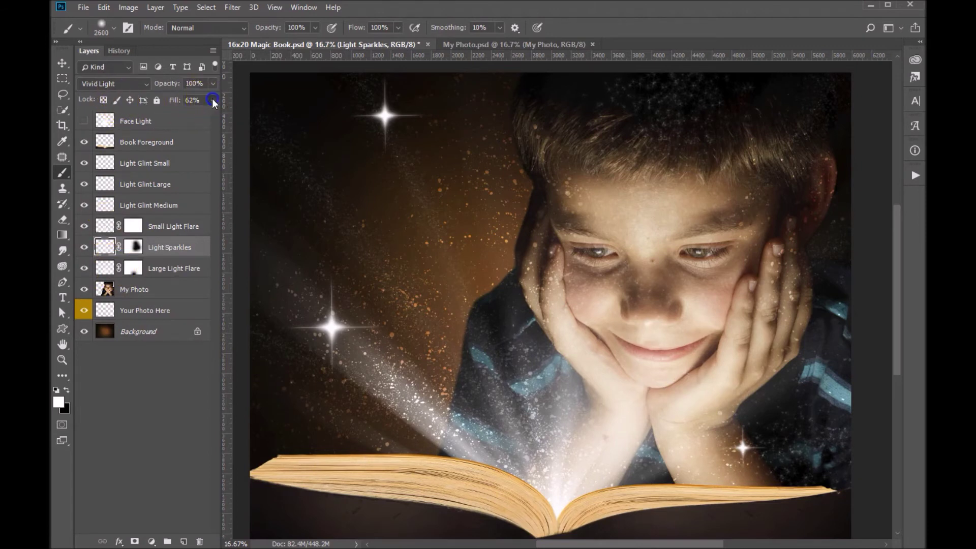
drag(191, 115, 197, 115)
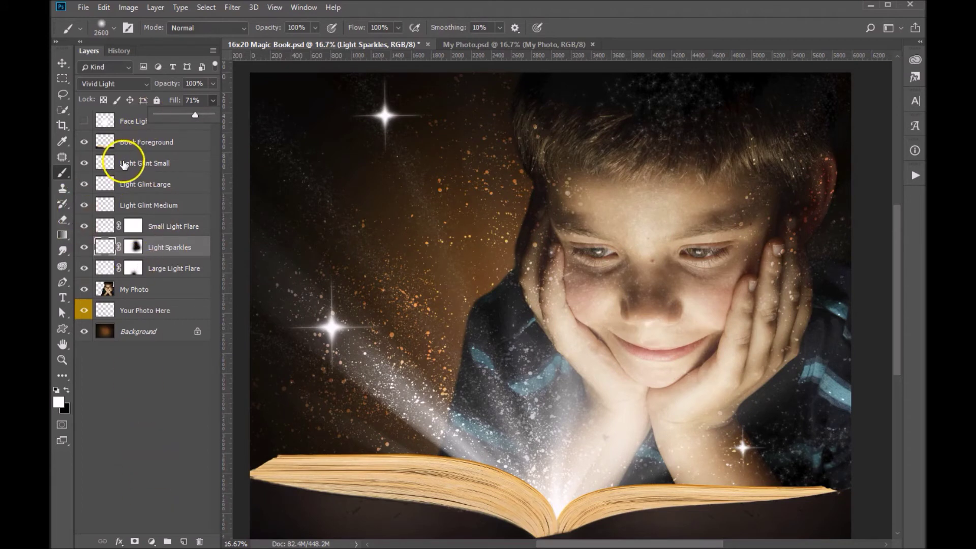
Step: Move the small light glint up beside the boy's eye and the large glint down above the book
click(160, 167)
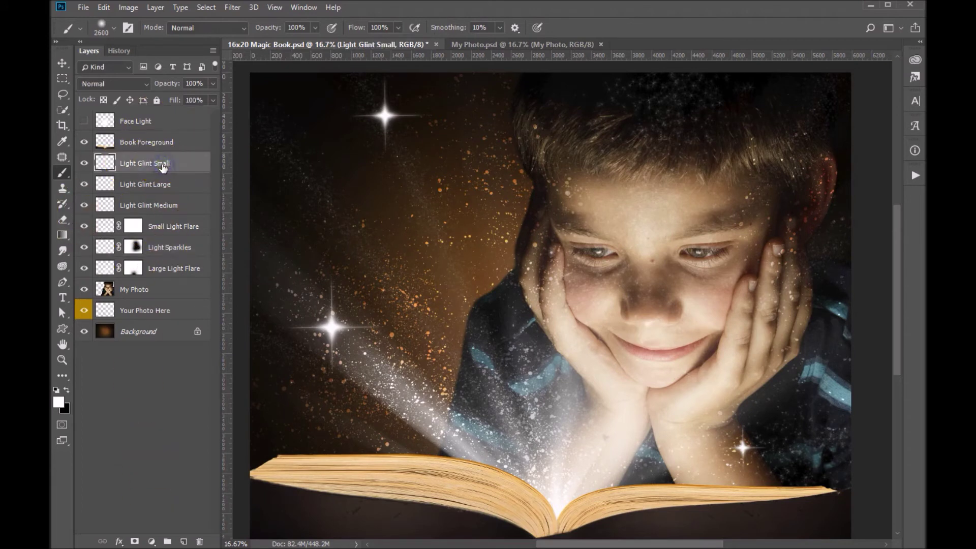
click(62, 63)
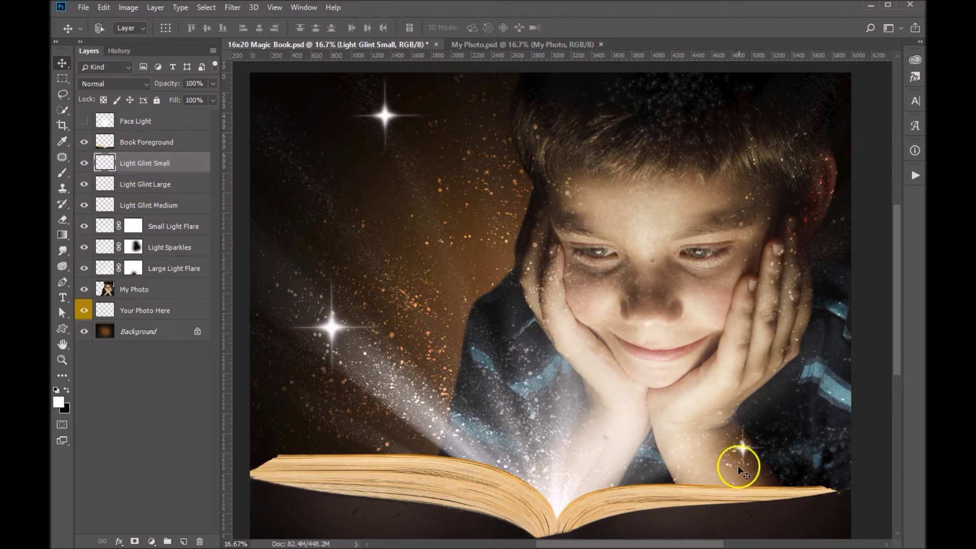
drag(743, 454, 532, 250)
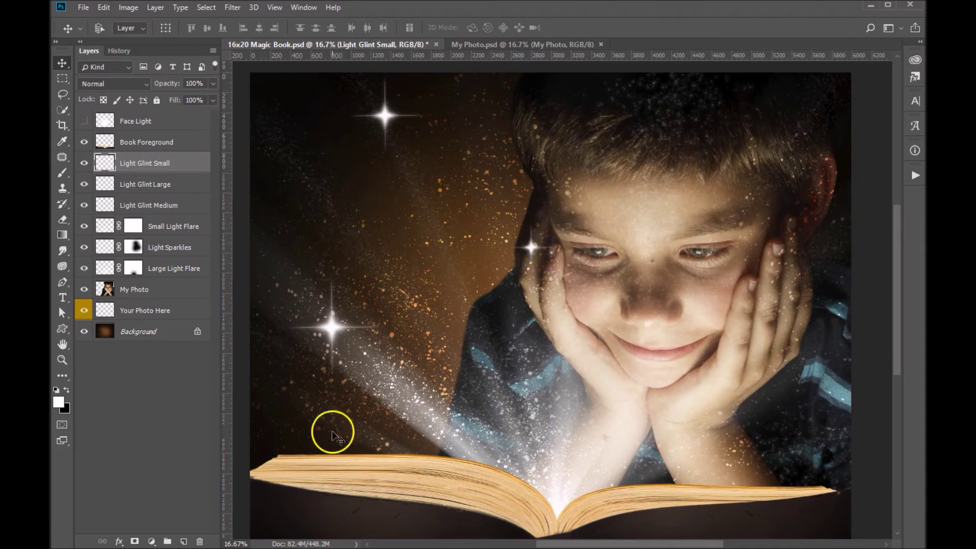
click(165, 184)
drag(328, 325, 380, 423)
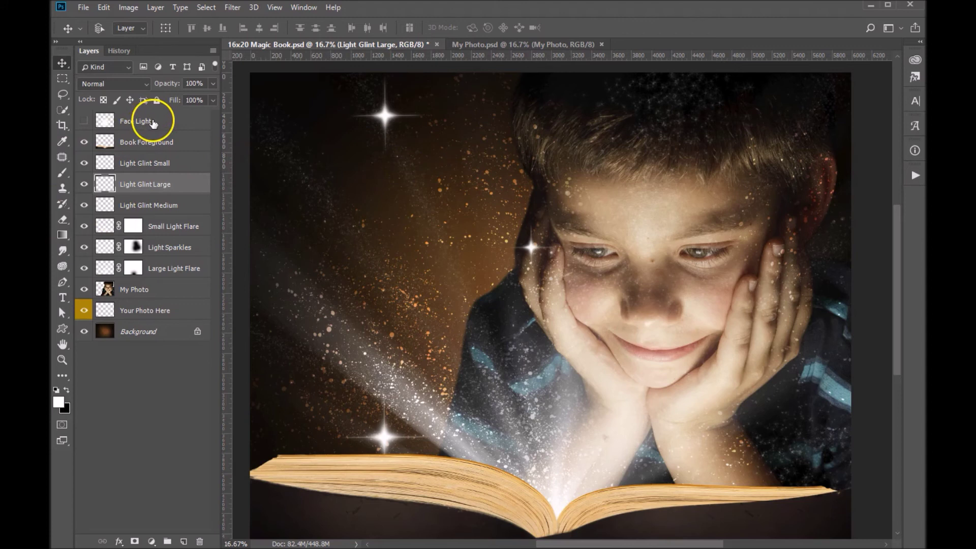
Step: Show the Face Light layer and settle the large glint back down above the book
click(84, 121)
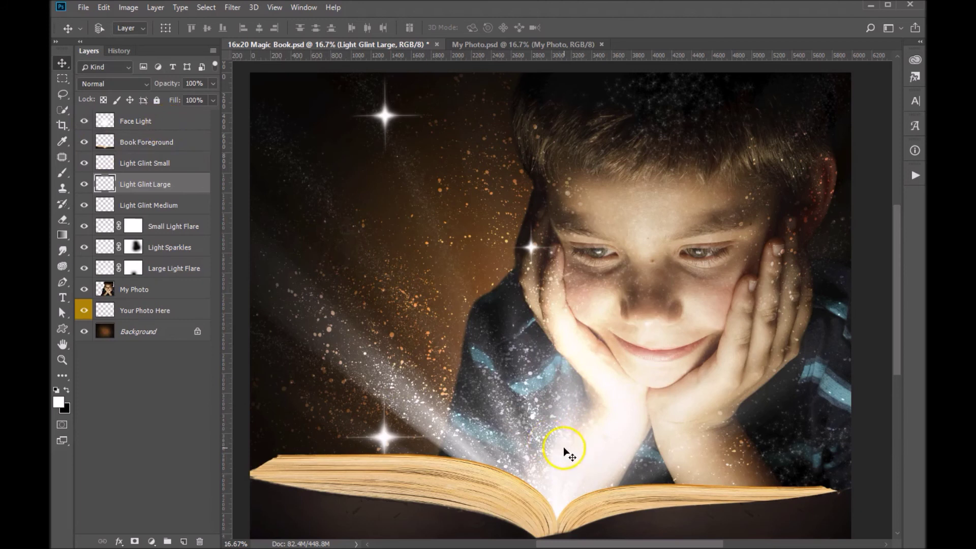
drag(562, 451, 629, 338)
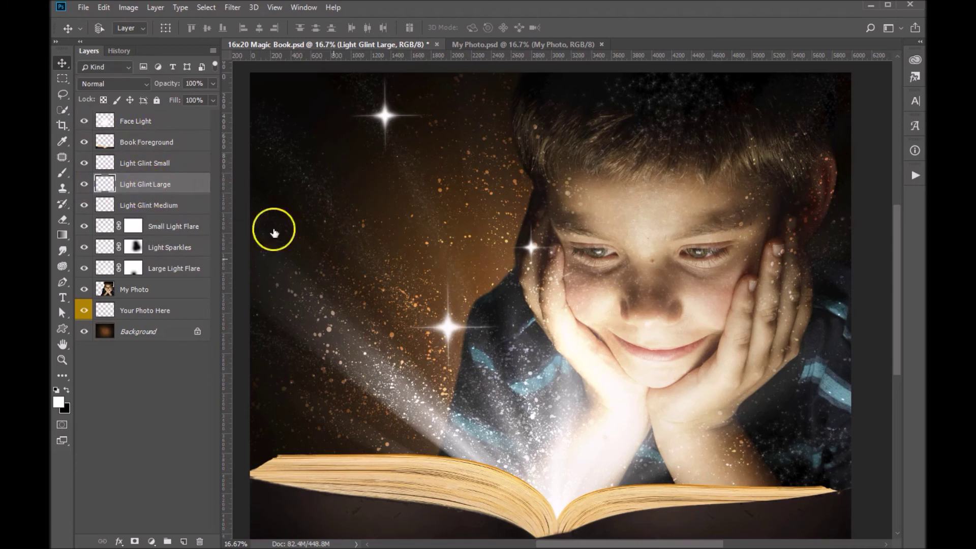
drag(466, 348, 392, 441)
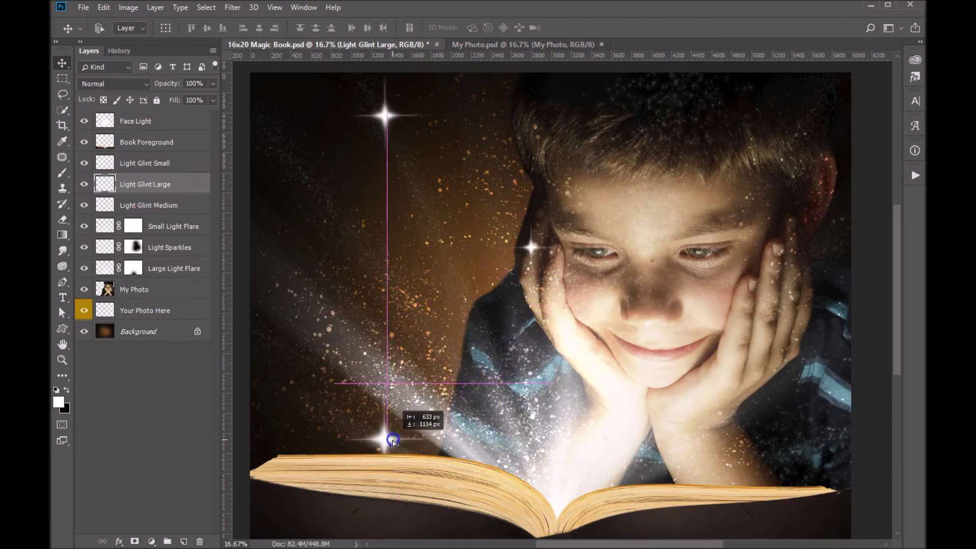
Step: Reposition the Face Light glow over the boy's face and lower its fill from 20% to 9%
click(140, 124)
drag(582, 291, 649, 265)
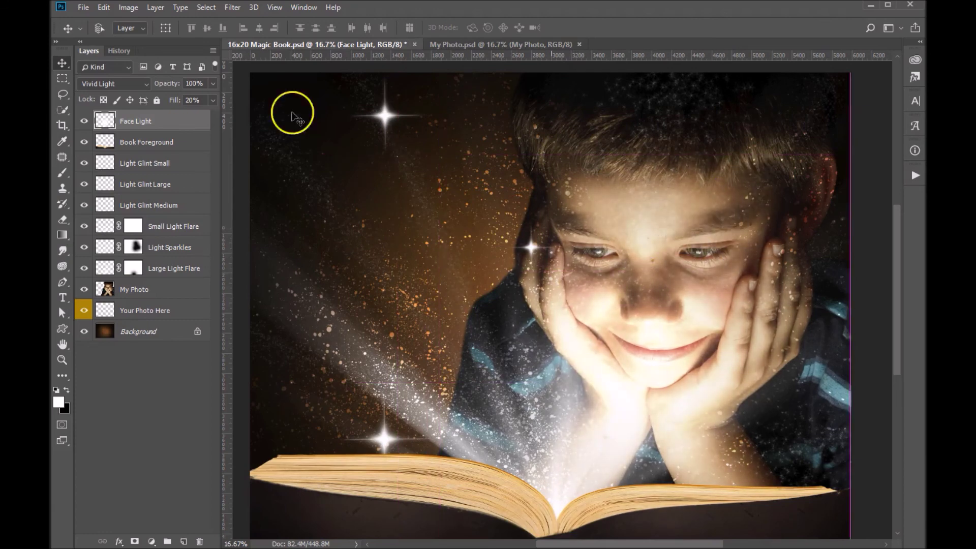
click(211, 101)
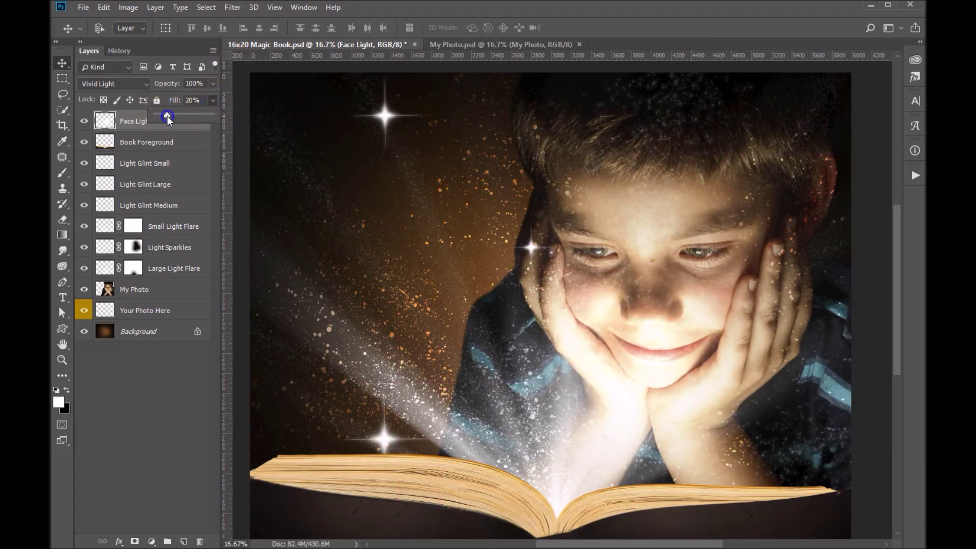
drag(166, 117, 161, 115)
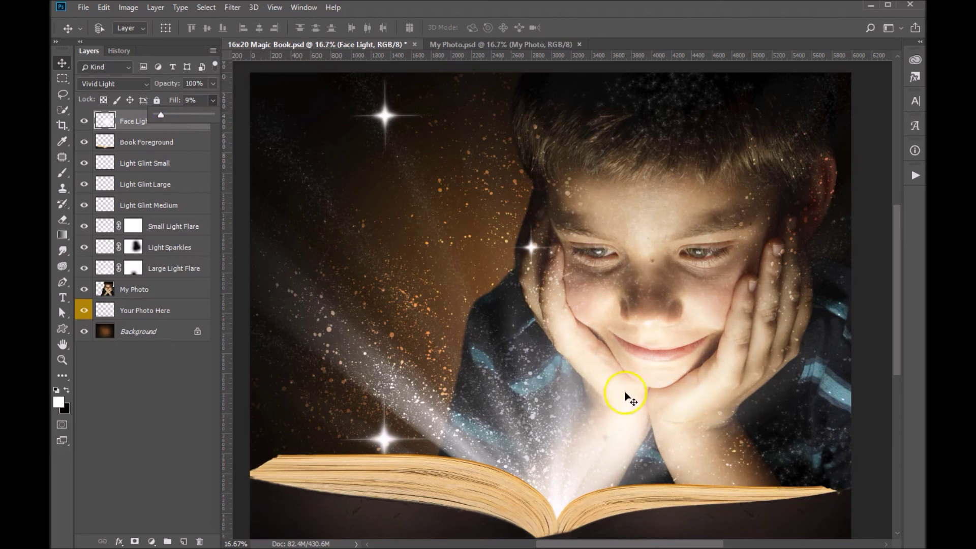